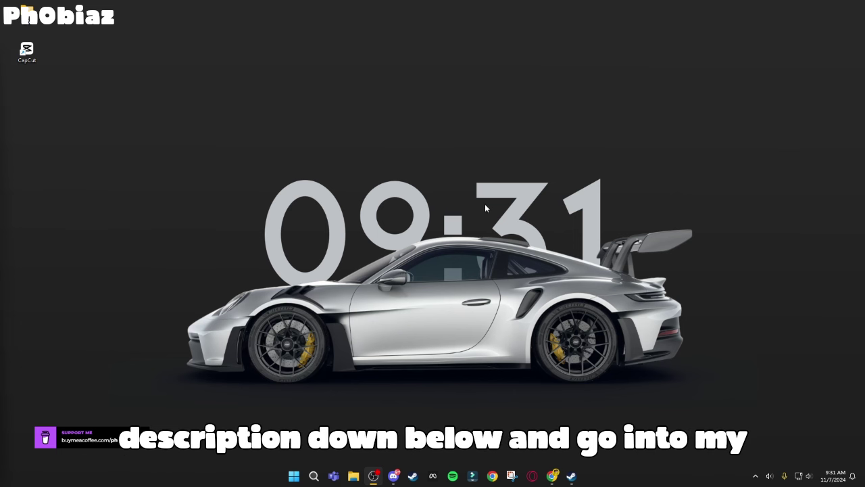
Step: Open Discord and paste the Google Drive link for Xmas 23.rar into the chrimuh-23 channel
left_click(394, 475)
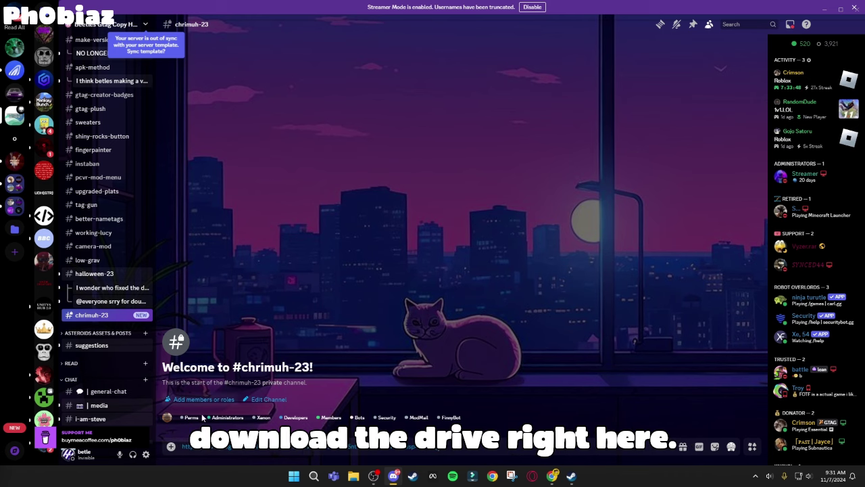
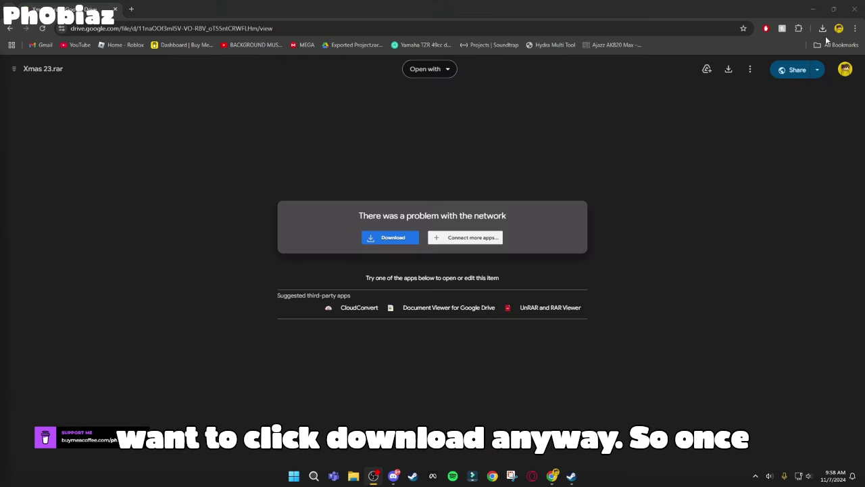
Step: Show Chrome's recent downloads to confirm Xmas 23.rar (4.9 GB) has downloaded
left_click(822, 28)
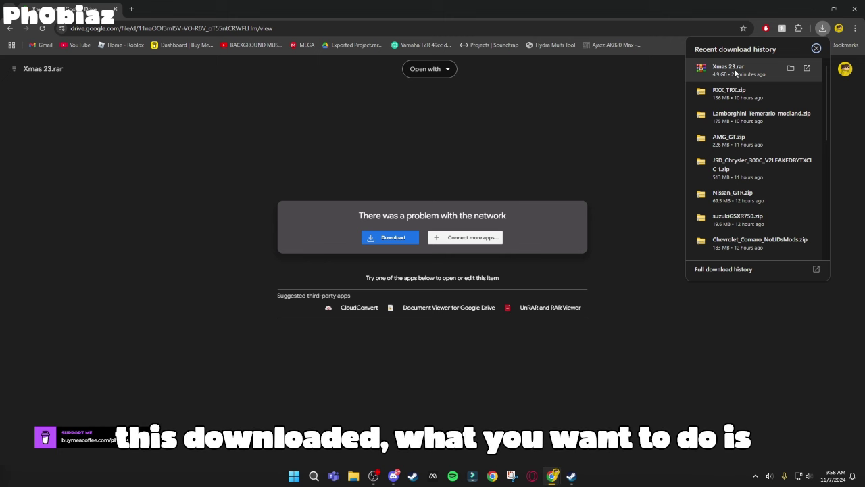
Step: Extract Xmas 23.rar with WinRAR into its own Xmas 23 folder on Volume (E:)
left_click(792, 68)
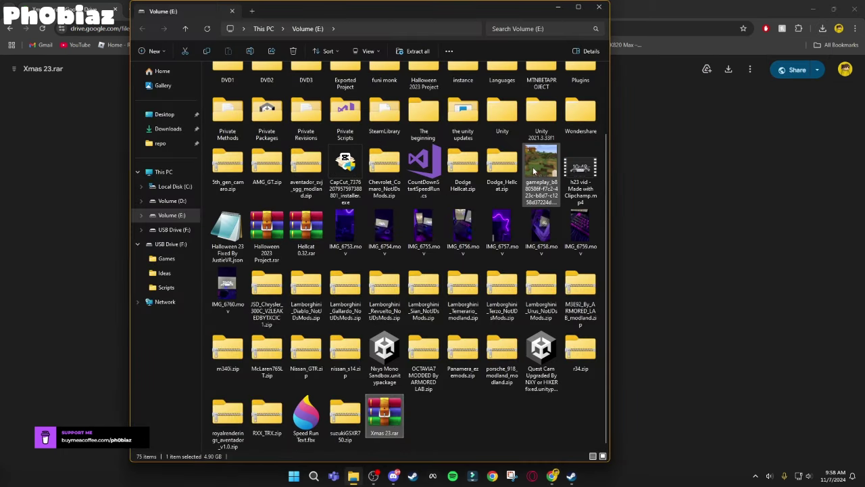
right_click(390, 420)
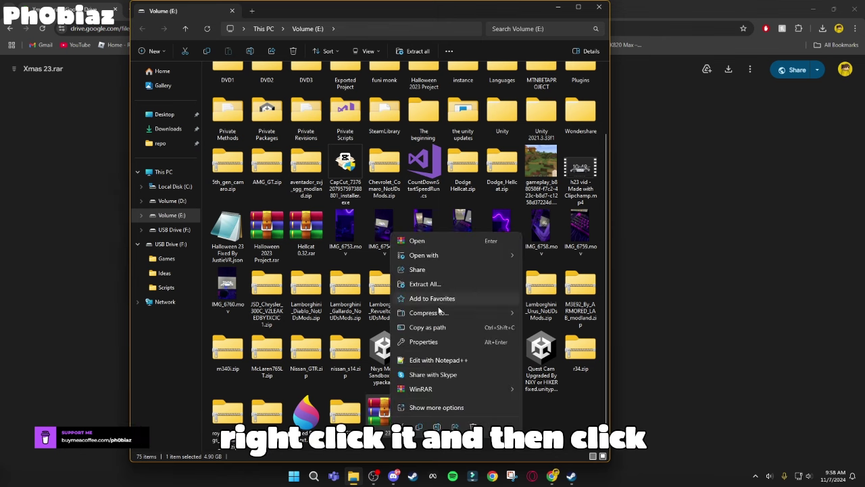
mouse_move(426, 391)
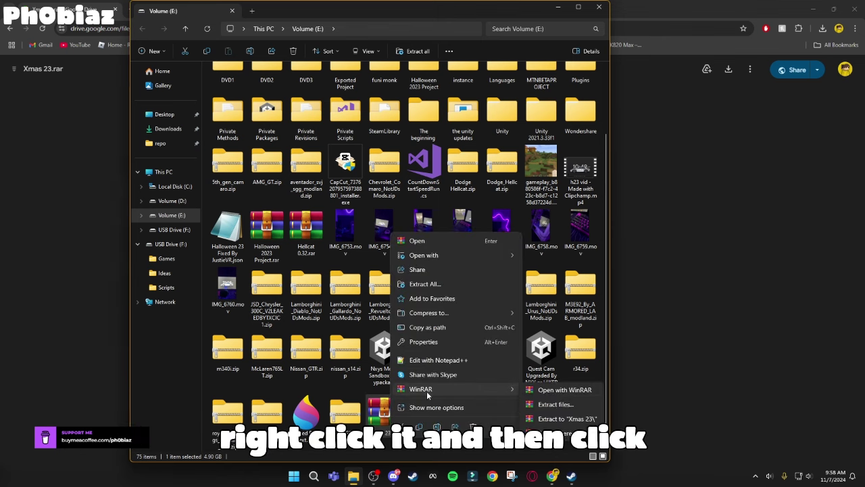
left_click(543, 404)
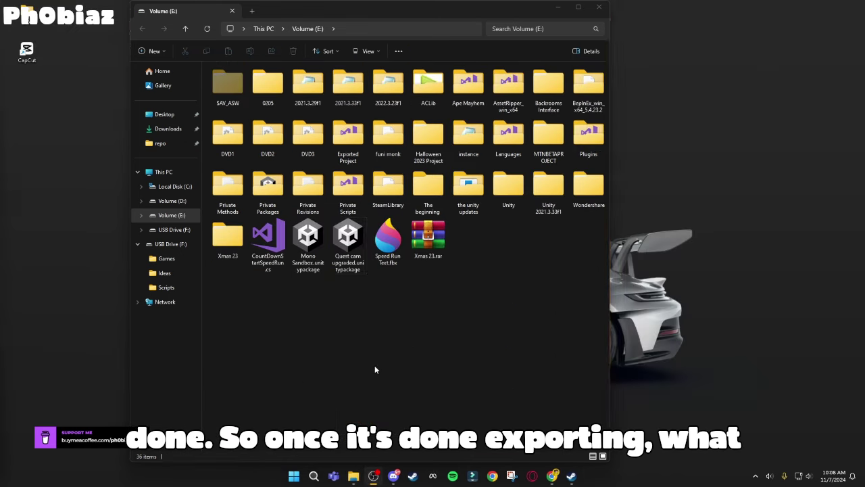
left_click(376, 369)
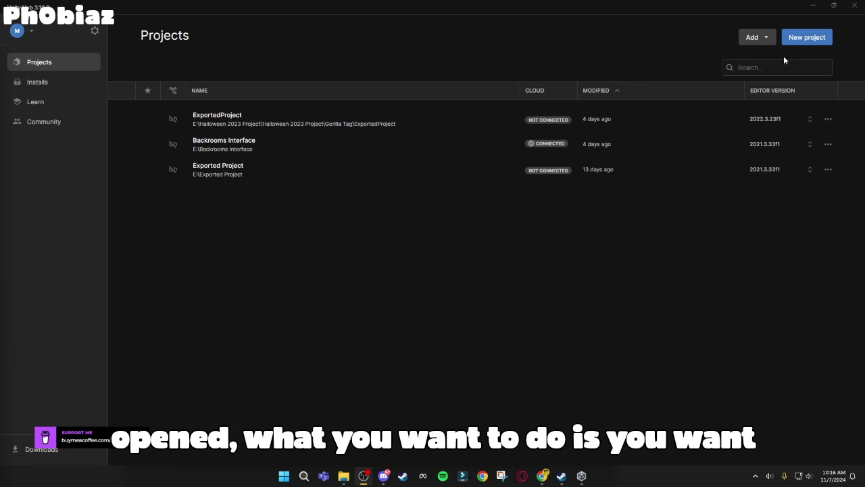
Step: Add the E:\Xmas 23\...\Gorilla Tag\Xmas 23 folder to Unity Hub as a project from disk
left_click(754, 37)
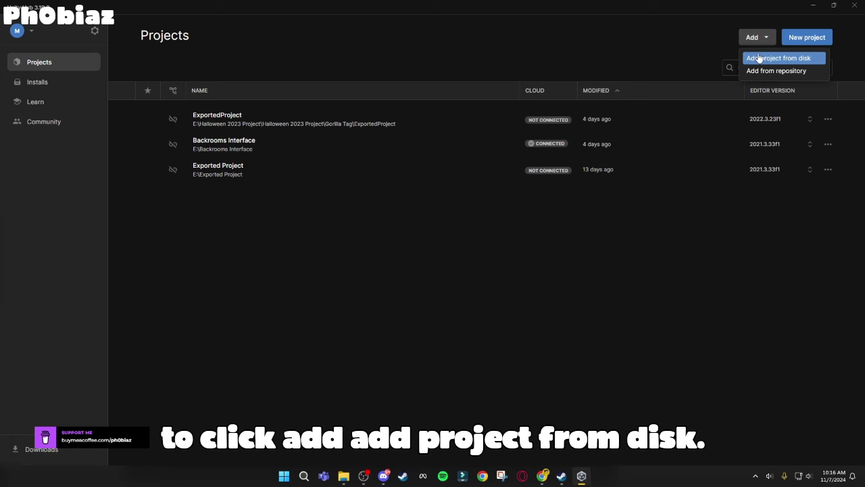
left_click(758, 58)
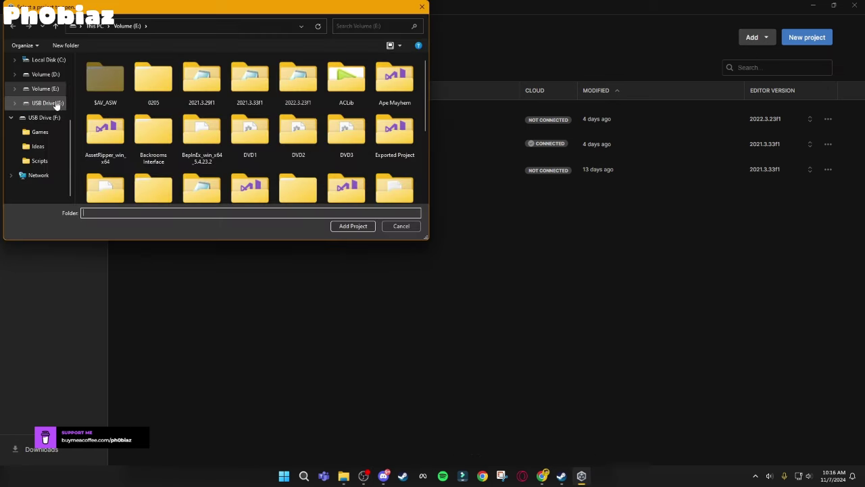
left_click(45, 88)
scroll(150, 99, "down", 5)
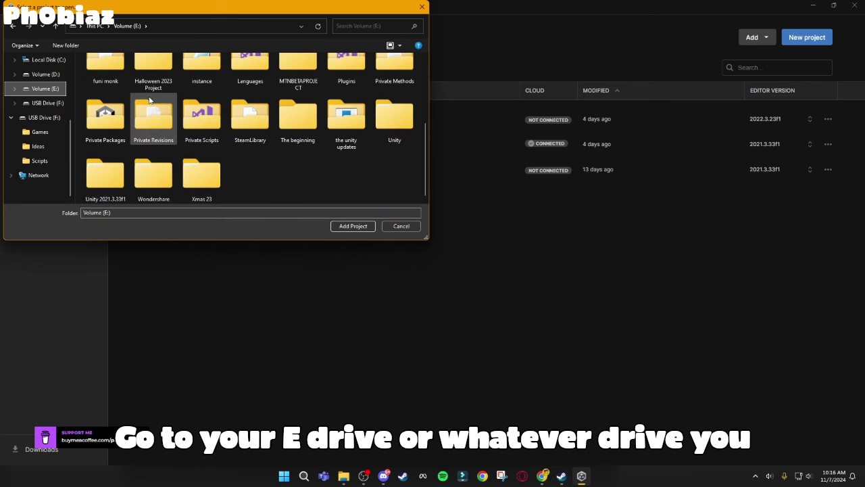
double_click(206, 171)
double_click(135, 72)
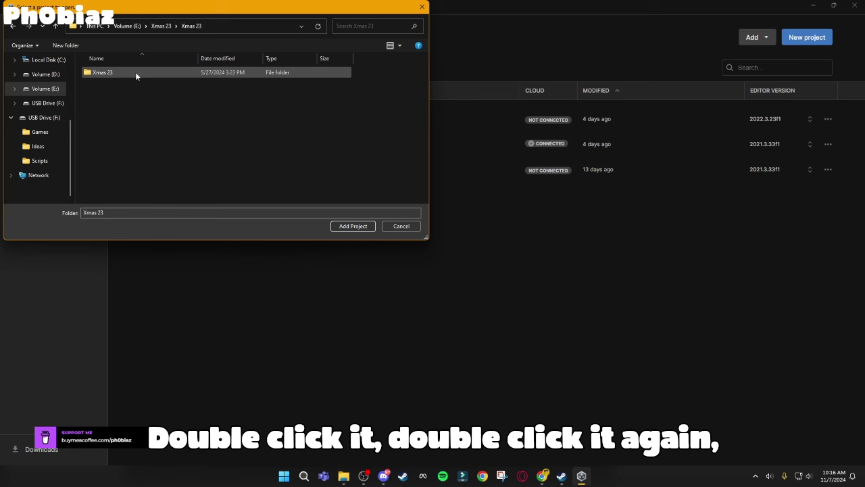
double_click(135, 71)
double_click(136, 72)
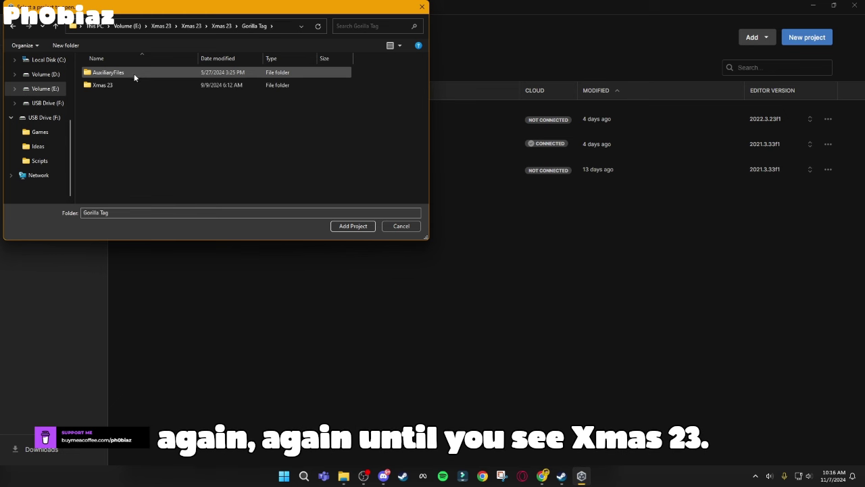
double_click(129, 85)
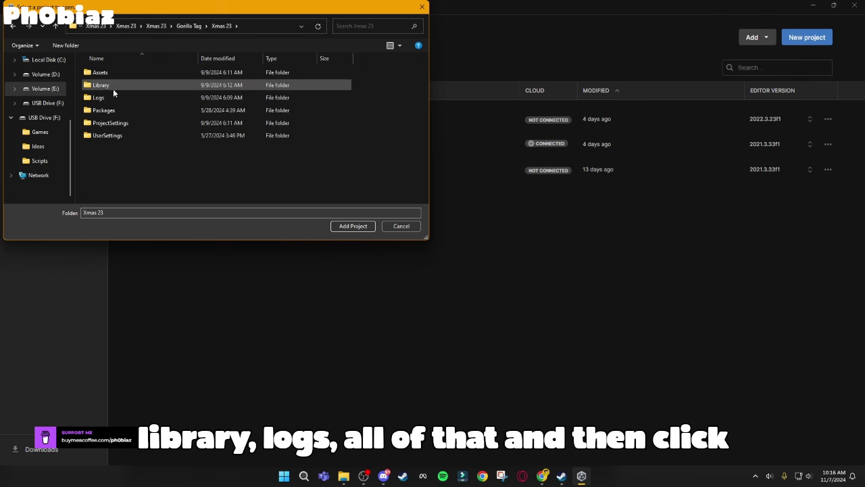
left_click(353, 226)
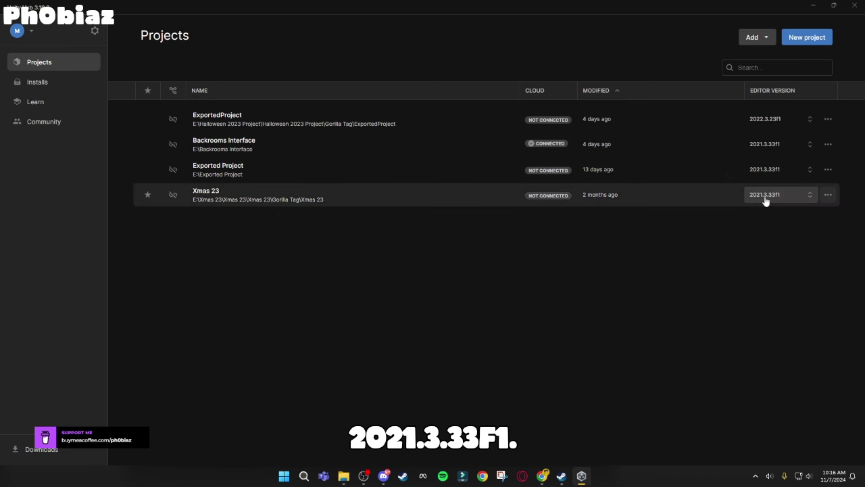
Step: Open the Xmas 23 project in editor 2021.3.33f1 targeting Android
left_click(771, 195)
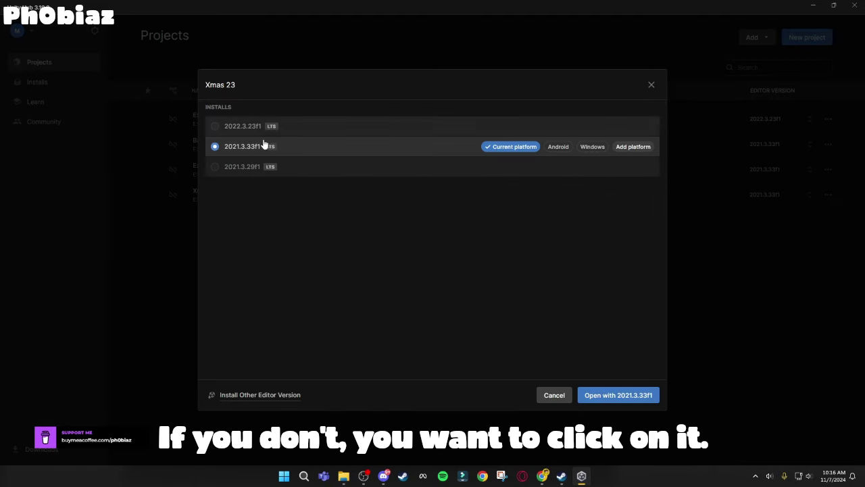
left_click(551, 147)
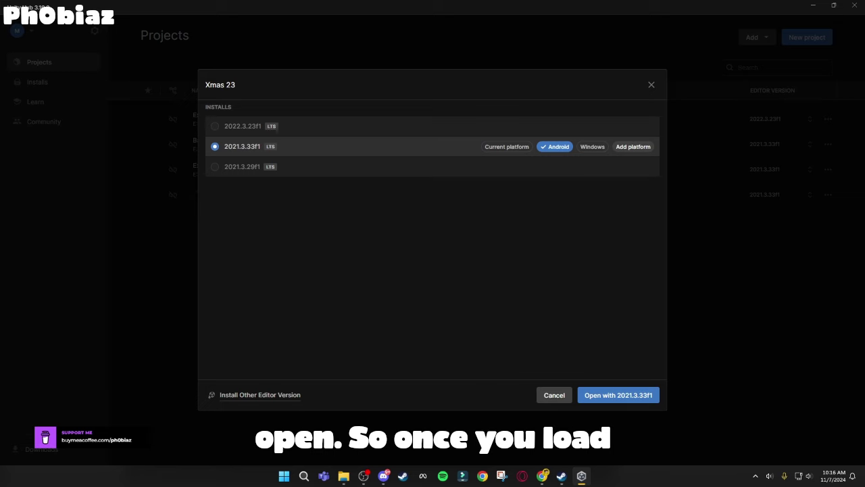
left_click(615, 394)
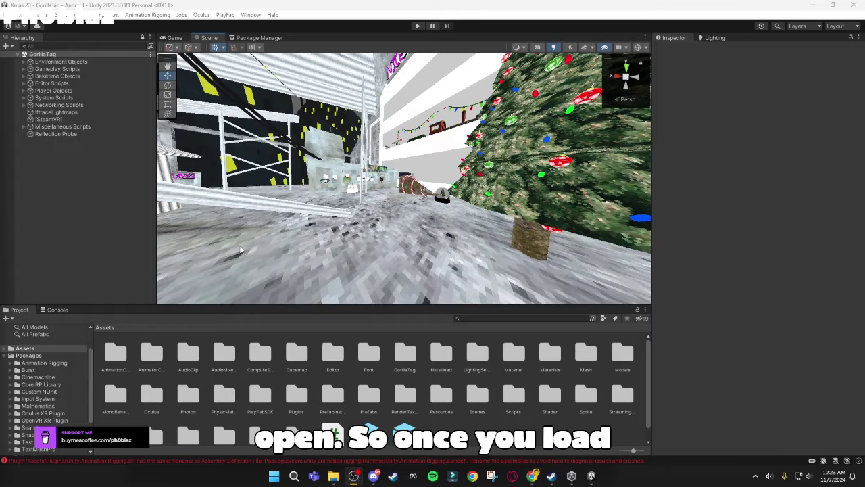
right_click_drag(243, 155, 209, 142)
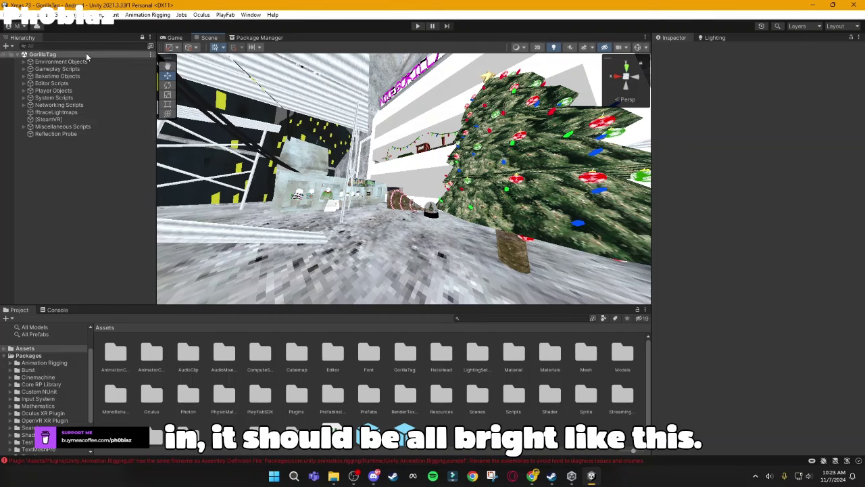
Step: Review the Android Player settings' Other Settings, keeping Lightmap Encoding at Normal Quality
left_click(27, 14)
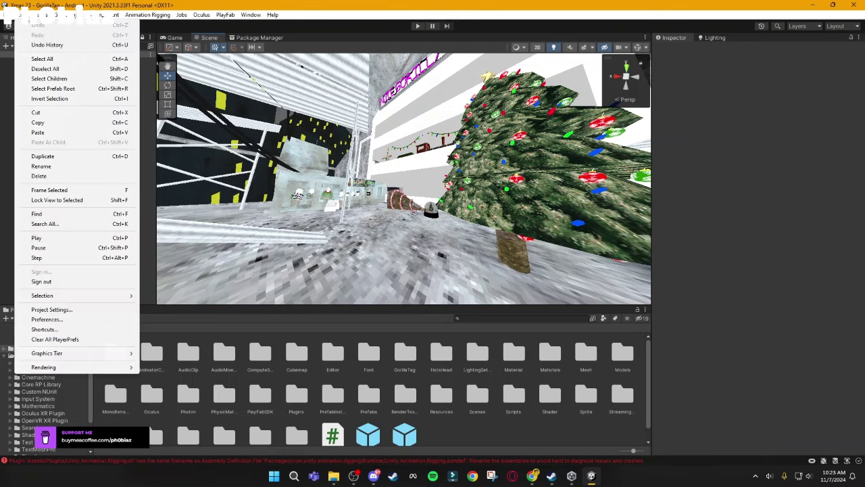
left_click(46, 319)
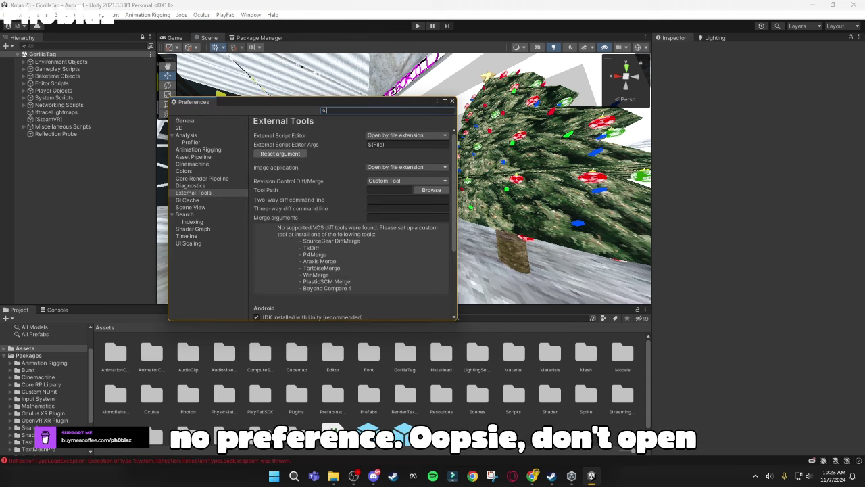
left_click(452, 100)
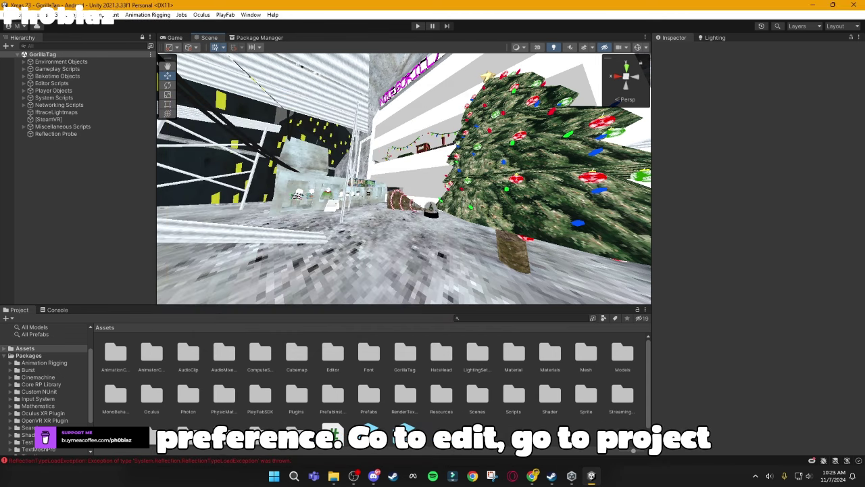
left_click(25, 15)
left_click(42, 309)
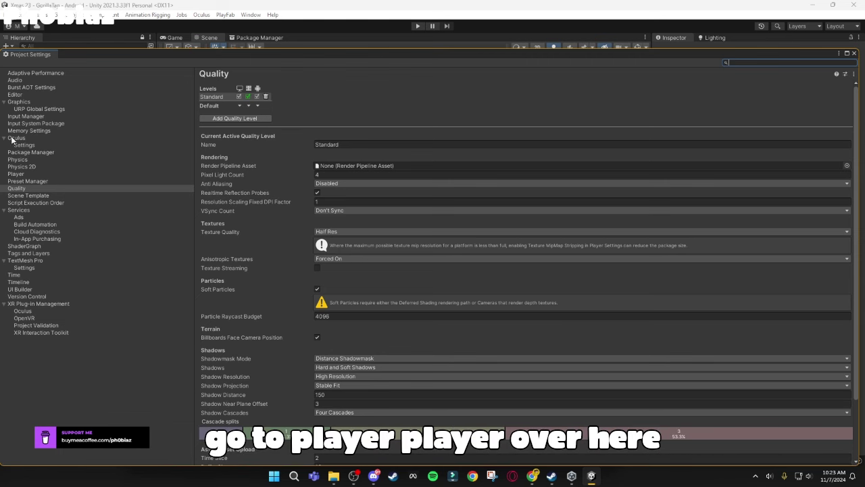
left_click(15, 174)
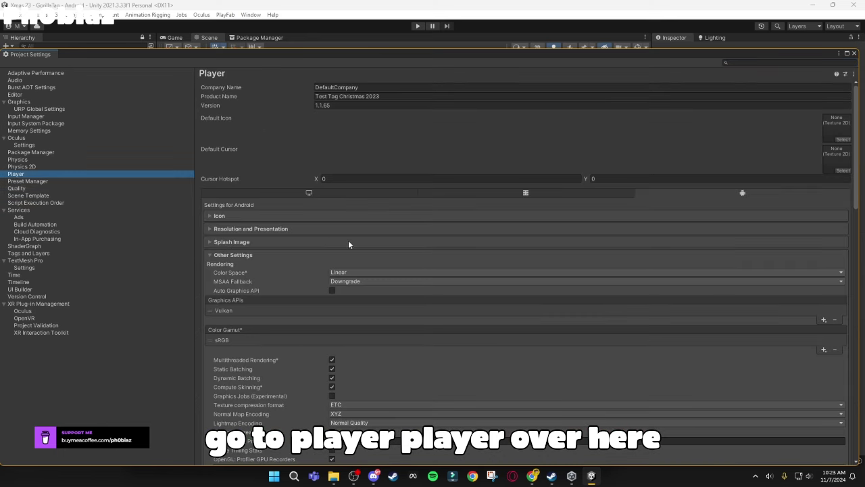
left_click(263, 249)
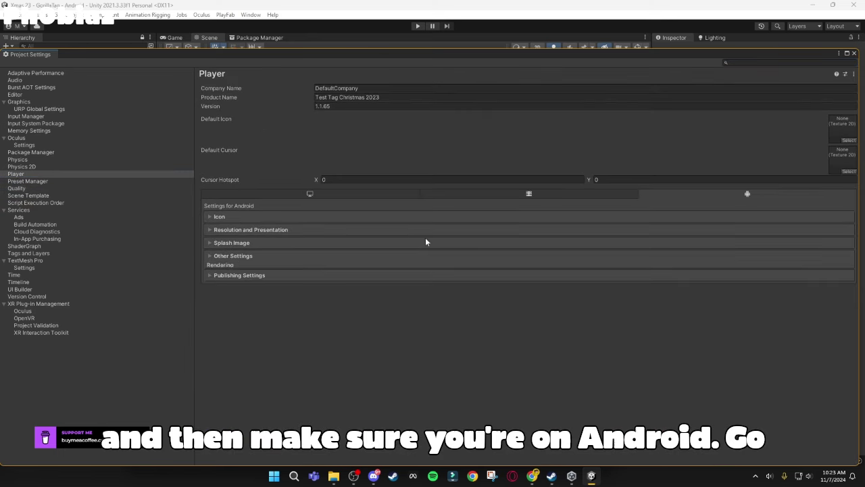
left_click(233, 255)
scroll(269, 244, "down", 5)
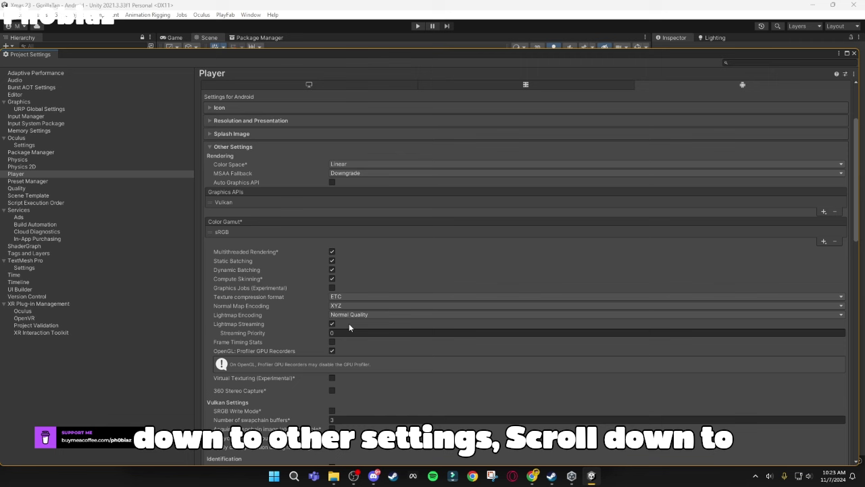
left_click(360, 315)
left_click(542, 326)
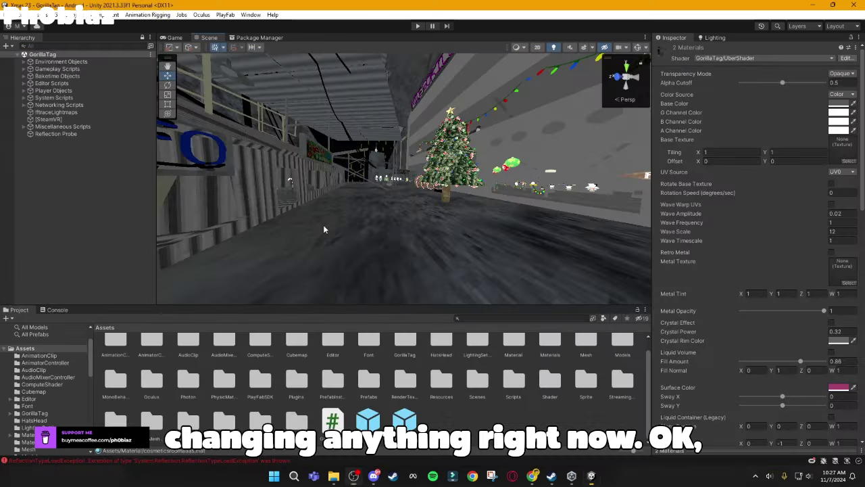
Step: Select the floor mesh and locate its material in the project assets
right_click_drag(473, 216, 514, 291)
mouse_move(635, 222)
right_mouse_down()
mouse_move(628, 218)
mouse_move(640, 211)
right_mouse_up()
left_click(470, 292)
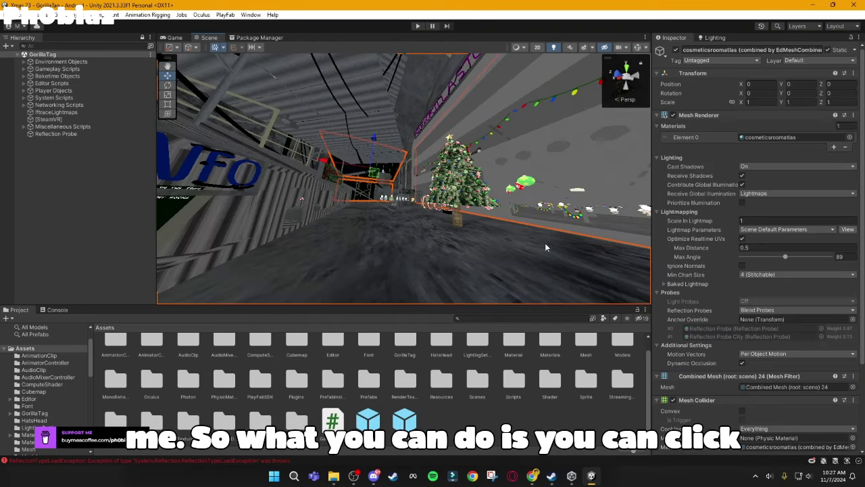
scroll(751, 271, "down", 5)
right_click(670, 404)
right_click(669, 411)
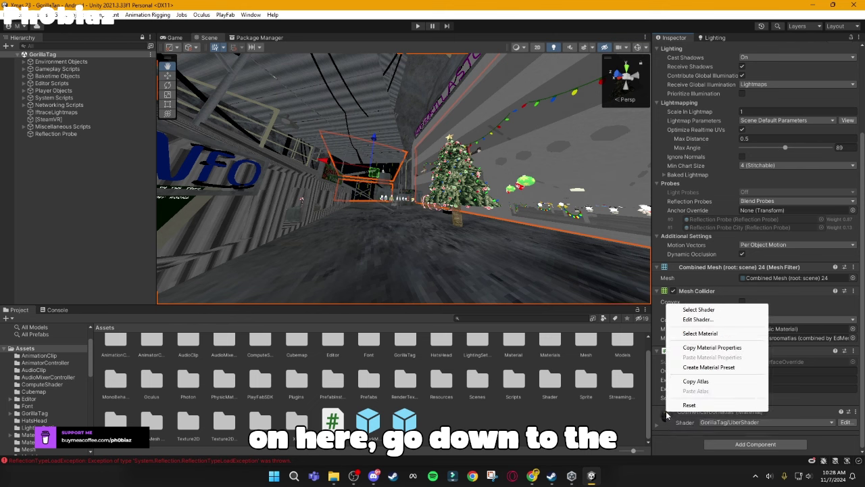
left_click(703, 333)
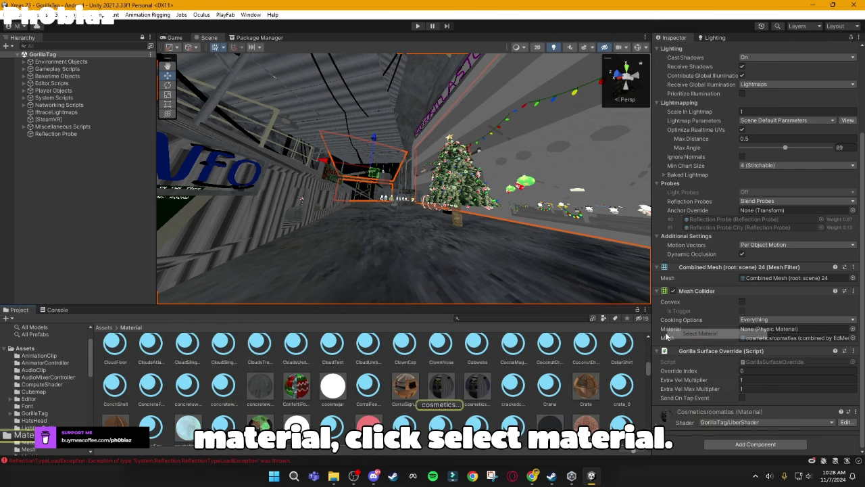
Step: Select both cosmetics room materials together and adjust their shared Base Color
left_click(440, 385)
left_click(476, 385, "ctrl")
scroll(775, 185, "up", 3)
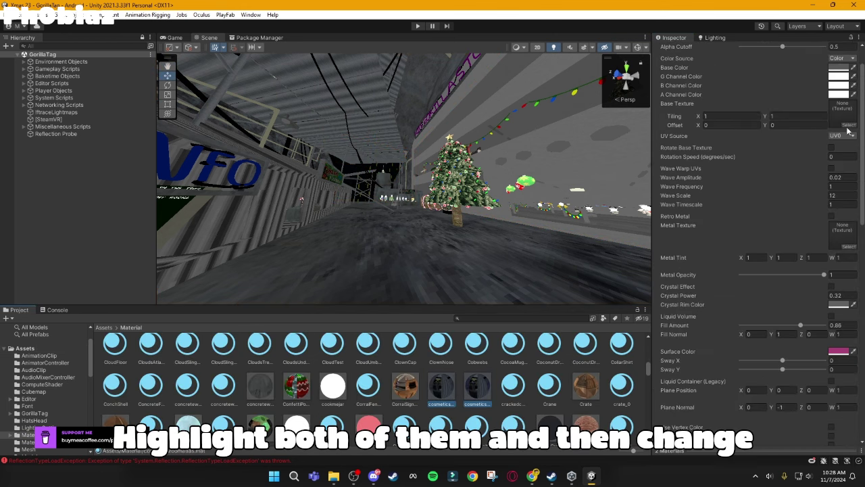
left_click(842, 67)
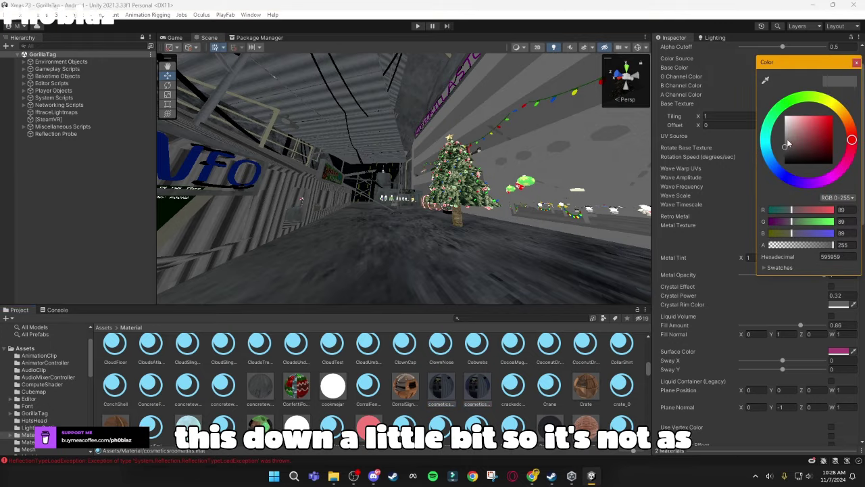
left_click(856, 62)
right_click_drag(493, 166, 335, 225)
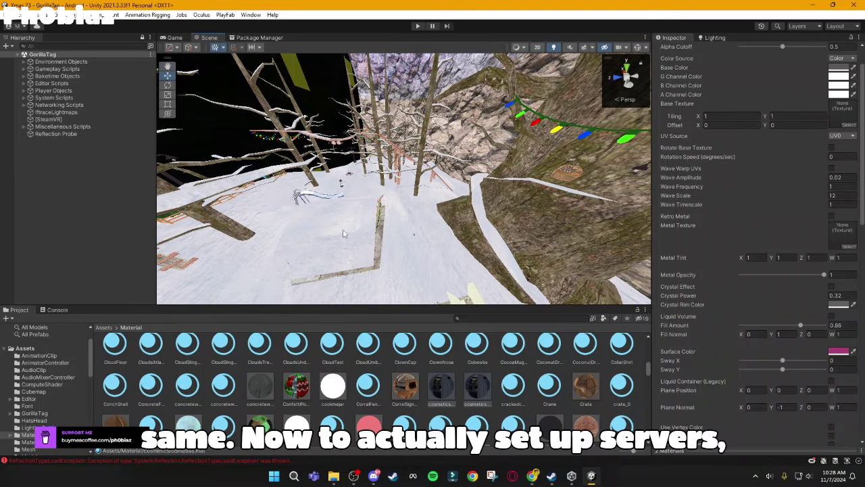
Step: Filter the Hierarchy for 'playfab', select PlayFabAuthenticator and edit its authenticator script
left_click(64, 47)
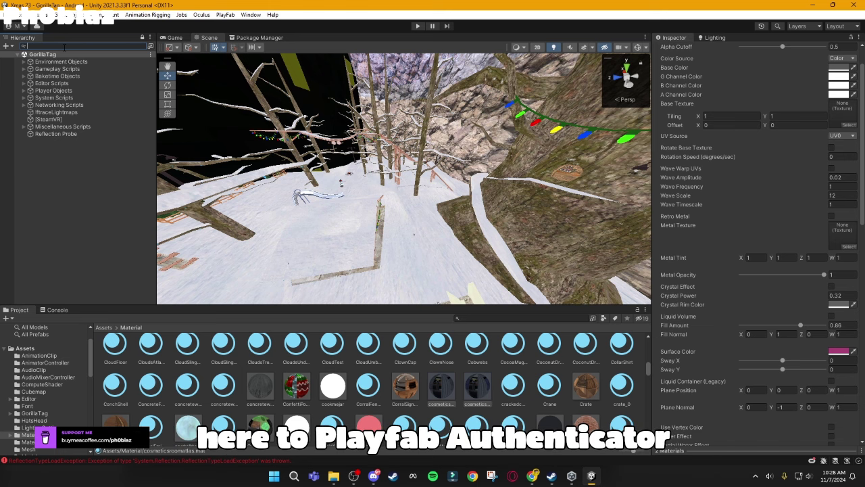
type("playfab")
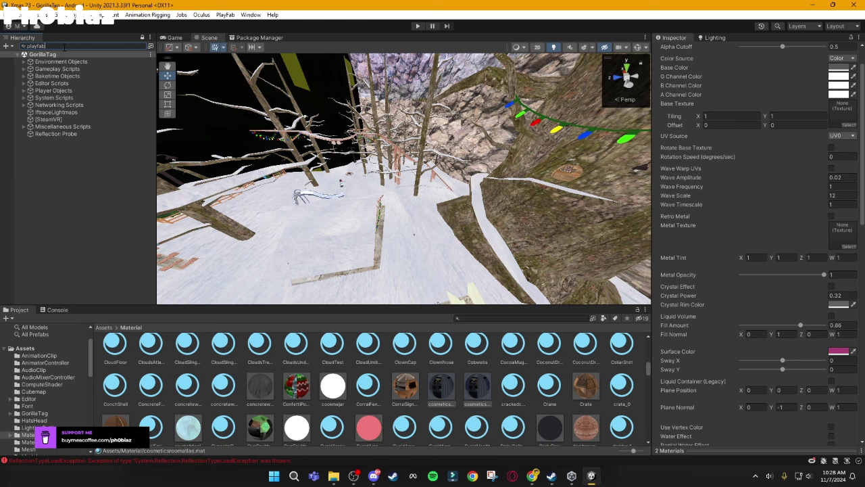
left_click(56, 61)
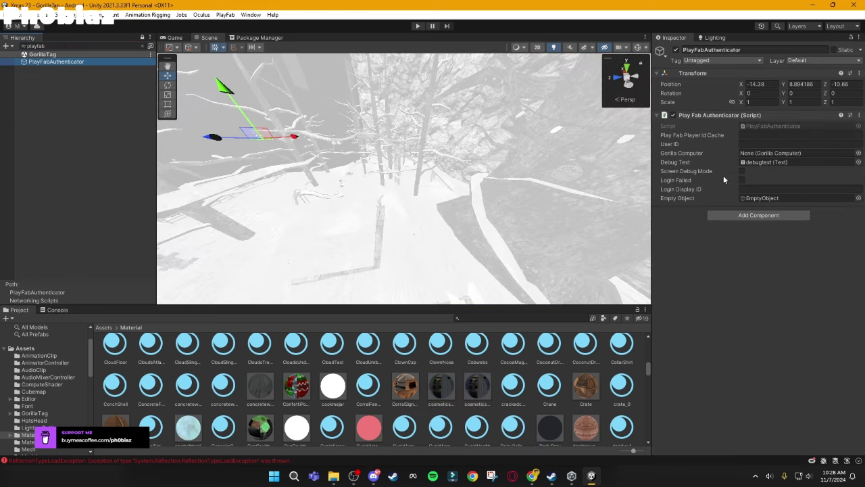
right_click(733, 117)
left_click(758, 226)
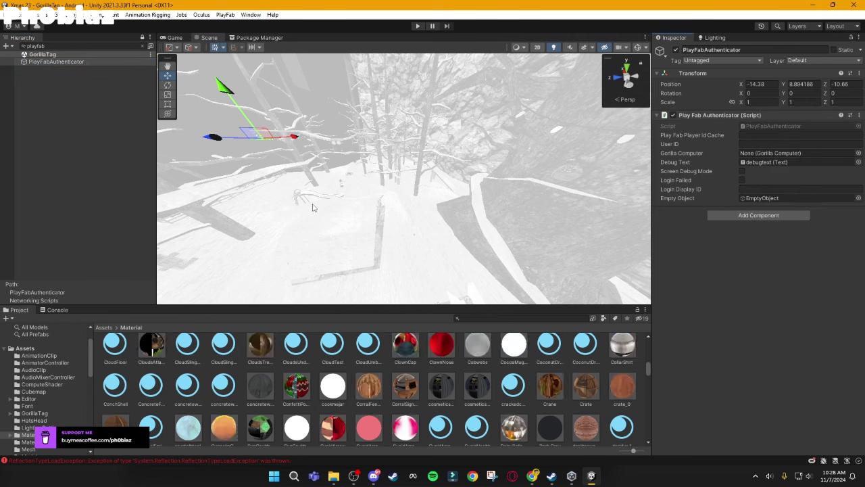
right_click(752, 118)
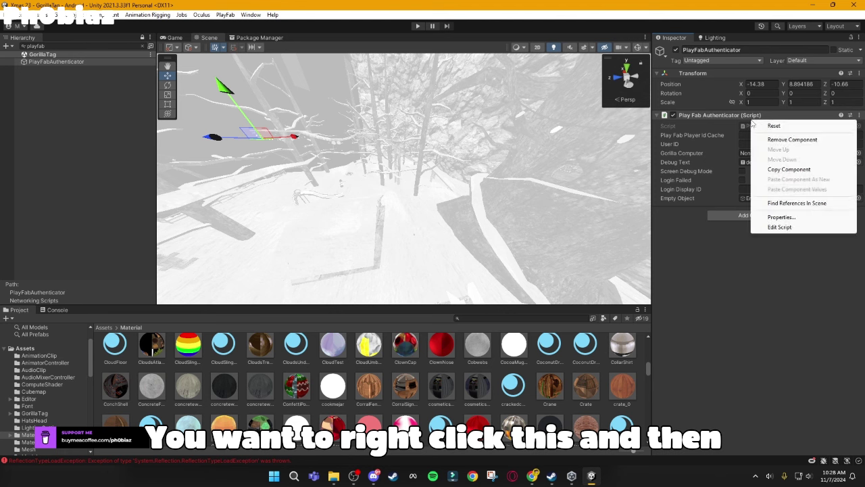
left_click(782, 229)
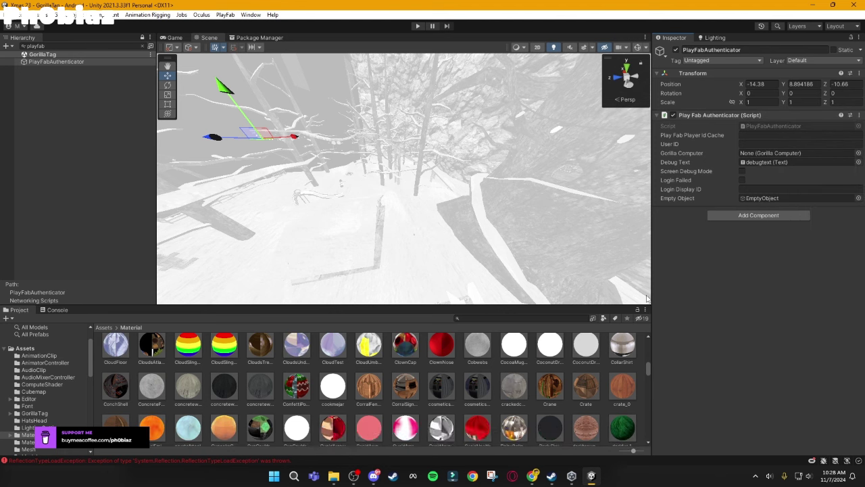
Step: Clear the errors in the Console and return to the Project browser
left_click(57, 310)
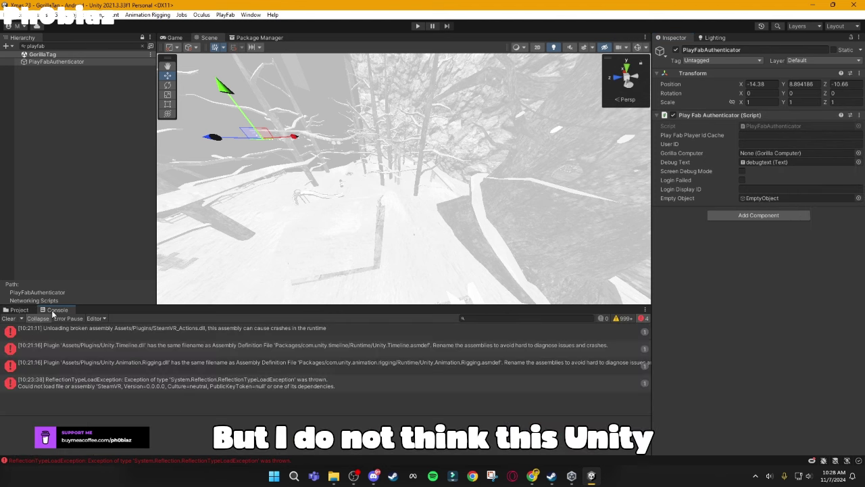
left_click(15, 318)
left_click(18, 310)
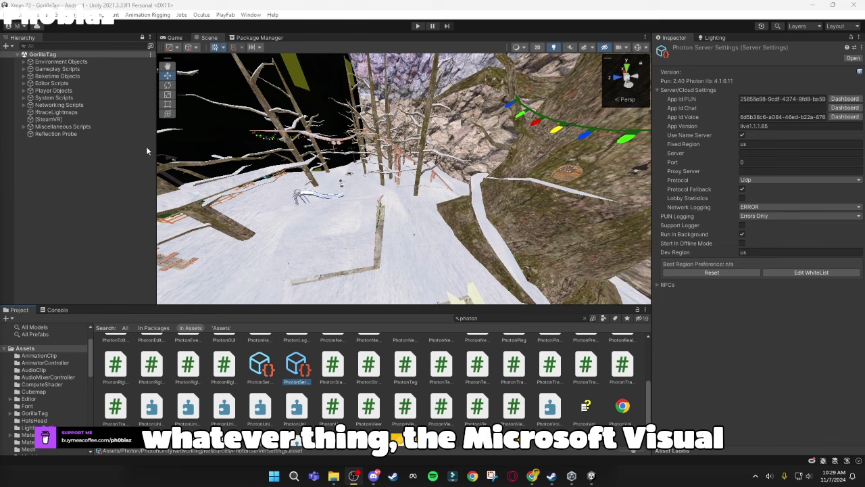
Step: Find and open PhotonServerSettings via a 'photon ser' project search, then clear the search
left_click(485, 318)
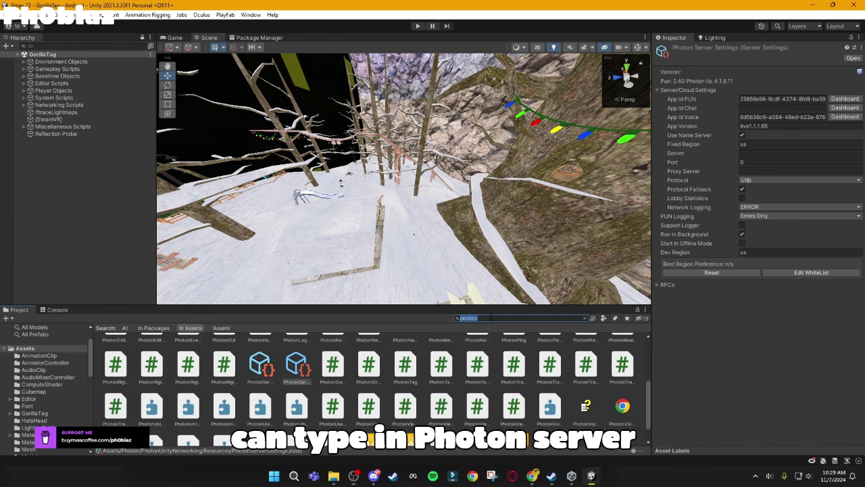
type("photon server")
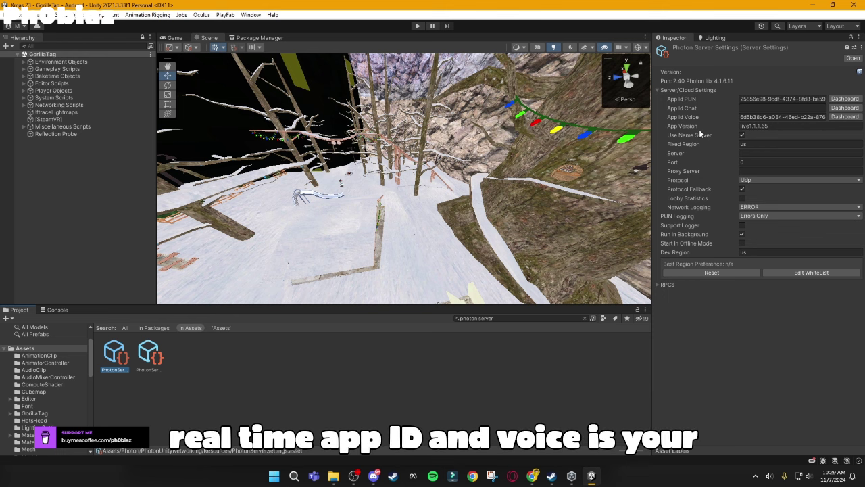
left_click(513, 317)
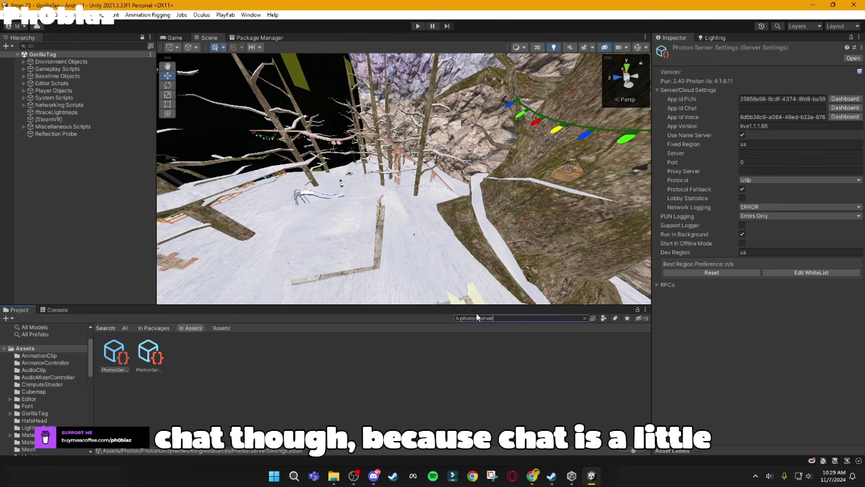
key("ctrl+a")
key("BackSpace")
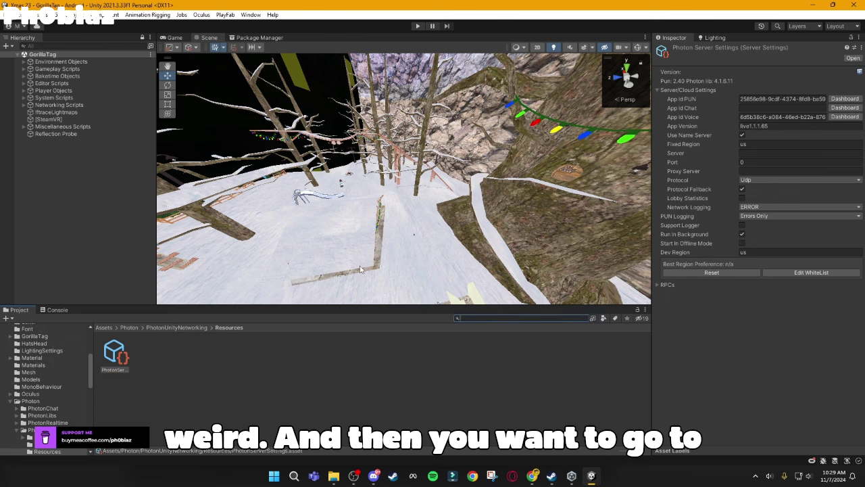
Step: Paste the PlayFab Title ID into PlayFabSharedSettings' Title Id, then search the project for 'photonse'
type("playfab")
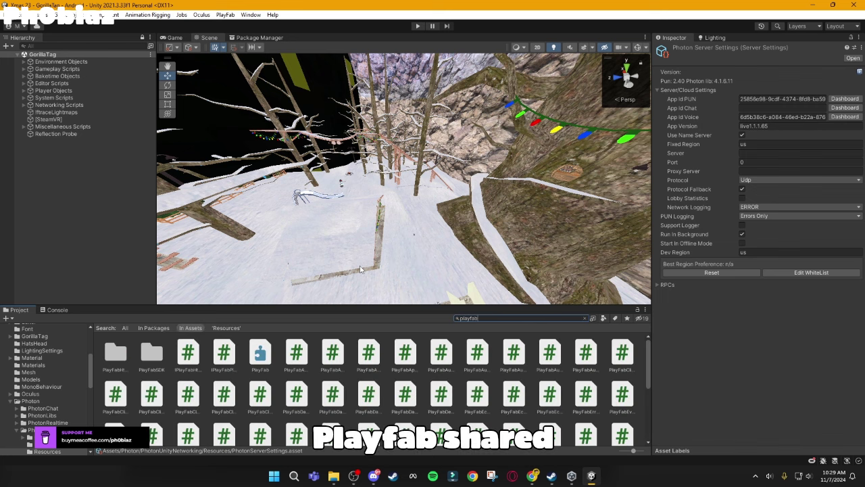
type("shared")
left_click(149, 352)
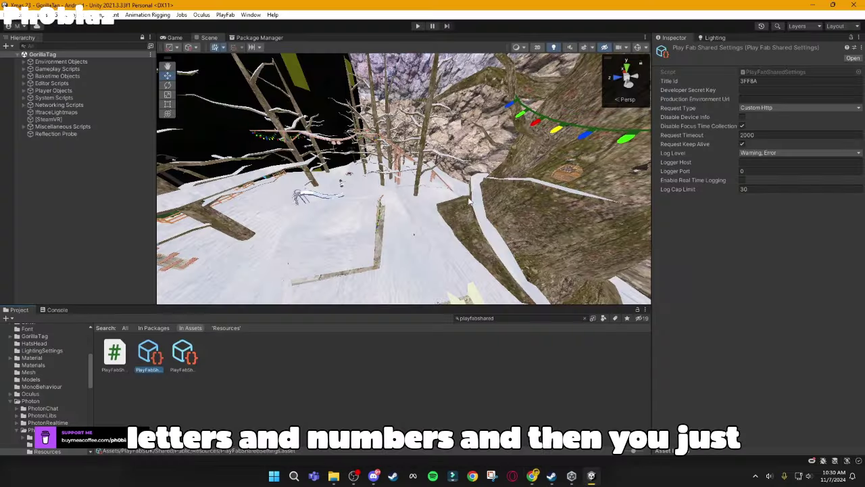
left_click(770, 81)
type("3BEF4")
left_click(466, 317)
type("p")
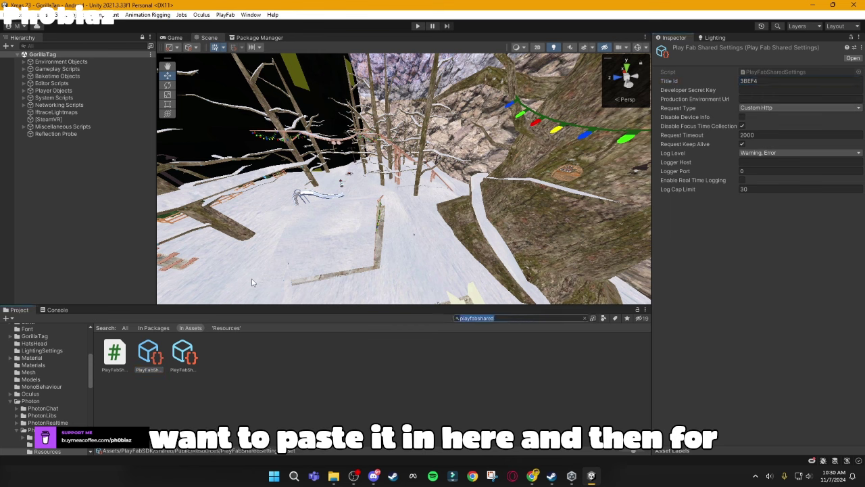
type("hotonserver")
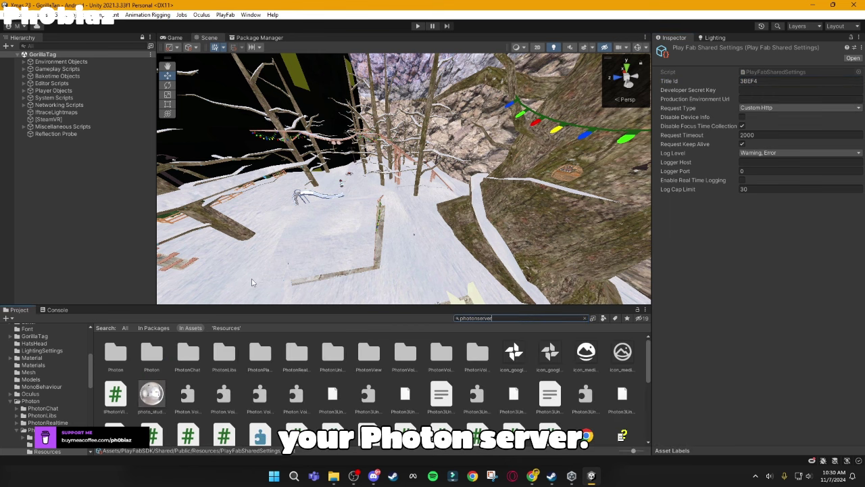
Step: Open PhotonServerSettings, then select the Photon add-on's Realtime App ID in PlayFab's Add-ons
left_click(115, 355)
left_click(532, 475)
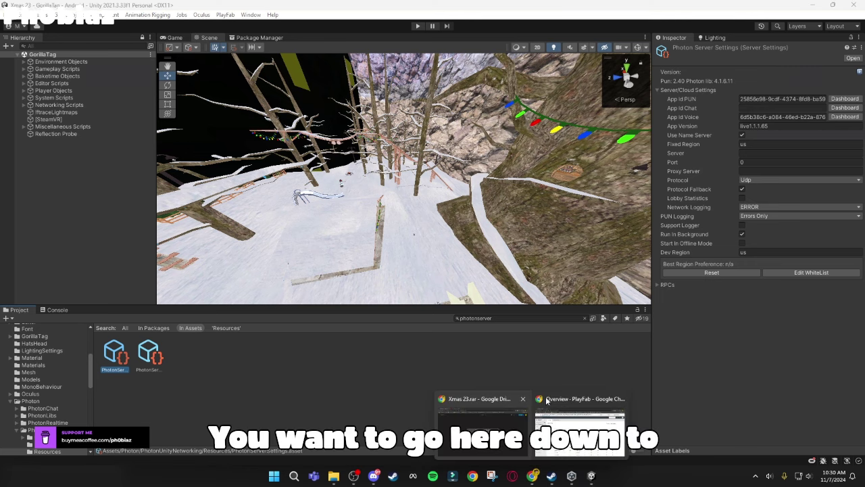
left_click(546, 400)
left_click(38, 254)
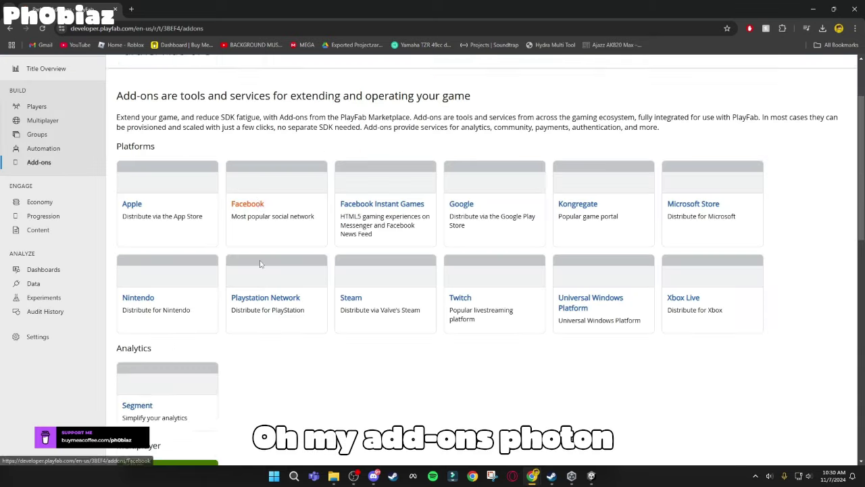
scroll(259, 263, "down", 9)
scroll(207, 250, "up", 5)
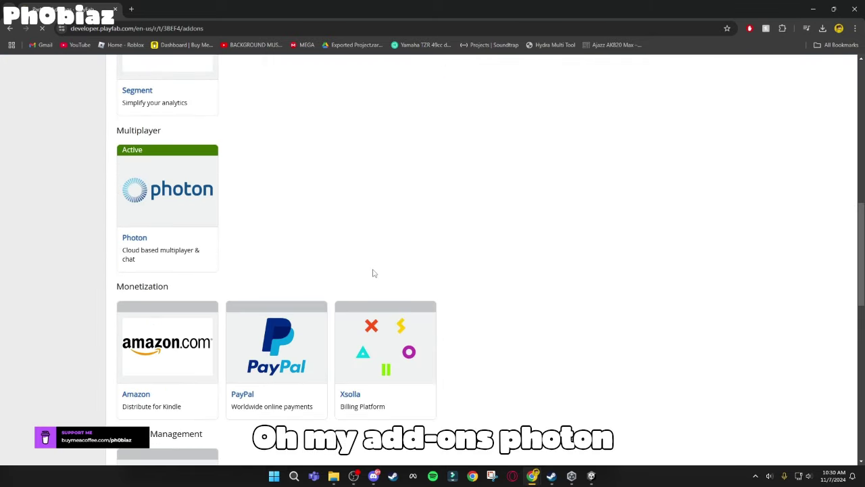
scroll(378, 272, "down", 5)
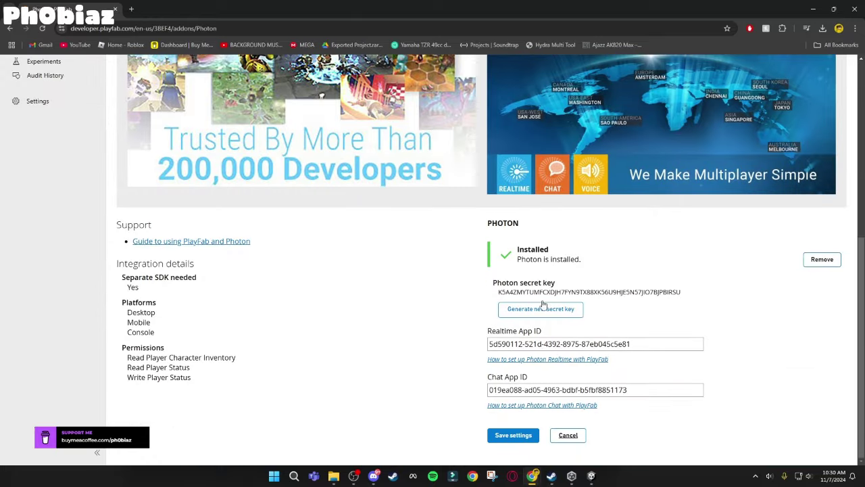
left_click_drag(653, 344, 446, 329)
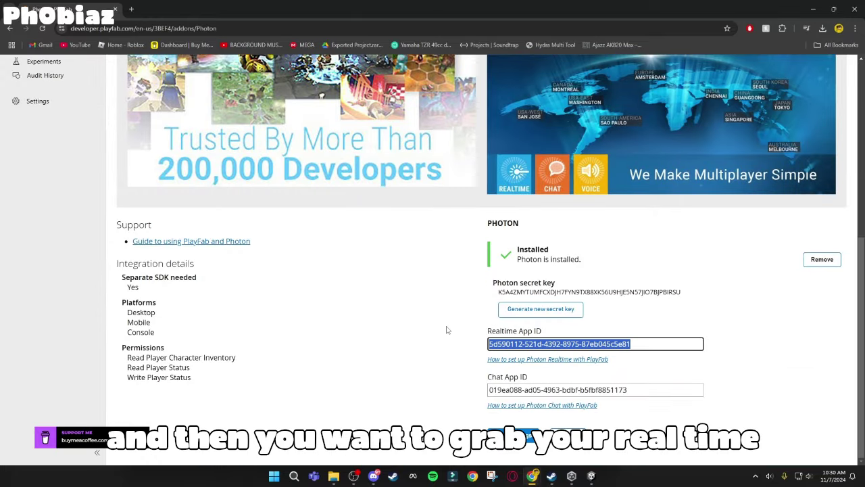
Step: Paste the Realtime App ID into App Id PUN and the Chat App ID into App Id Voice
left_click(590, 475)
left_click(760, 98)
key("ctrl+v")
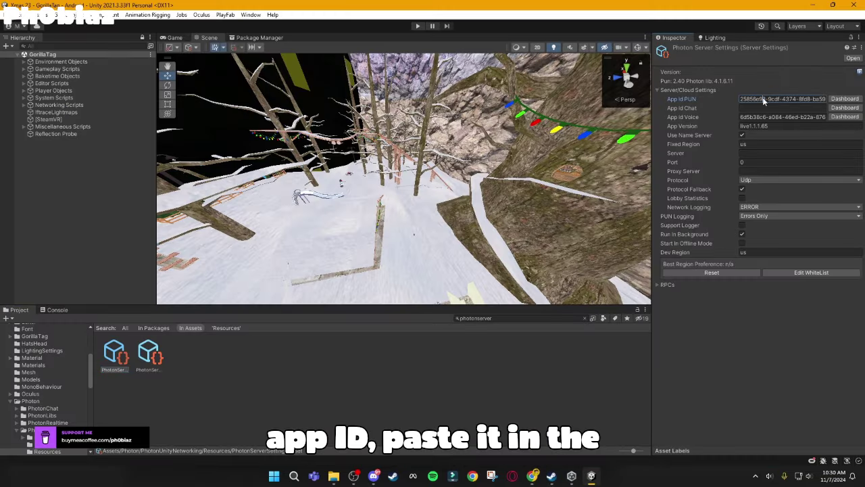
left_click(815, 5)
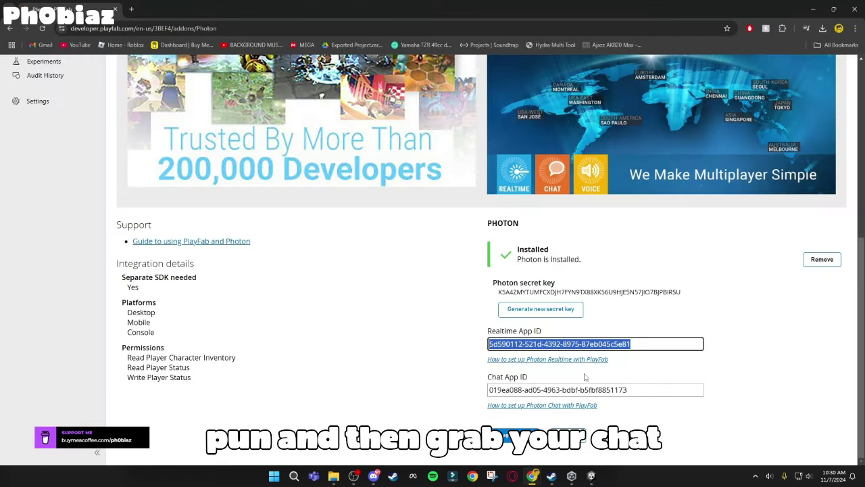
left_click_drag(649, 390, 488, 383)
left_click(590, 476)
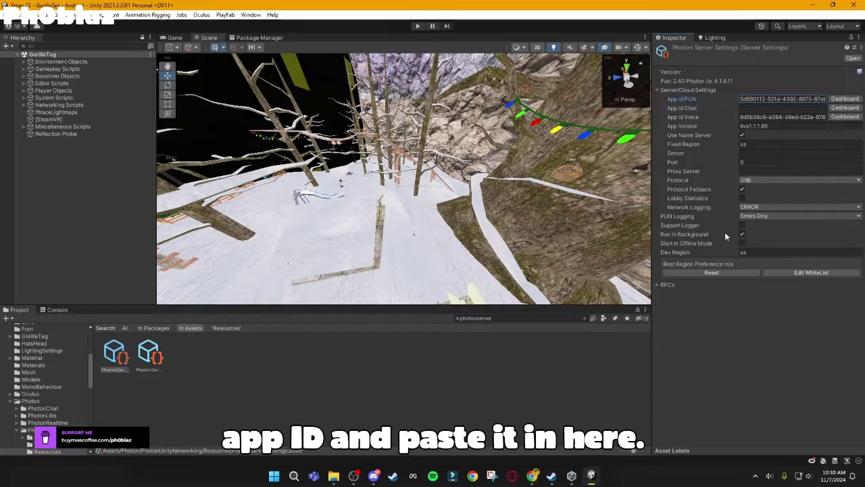
left_click(783, 117)
key("ctrl+v")
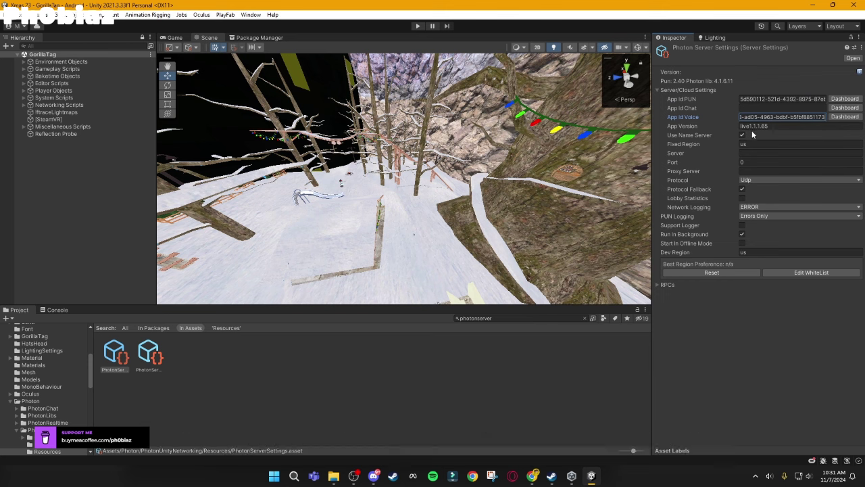
Step: Set both Fixed Region and Dev Region to eu
left_click(757, 144)
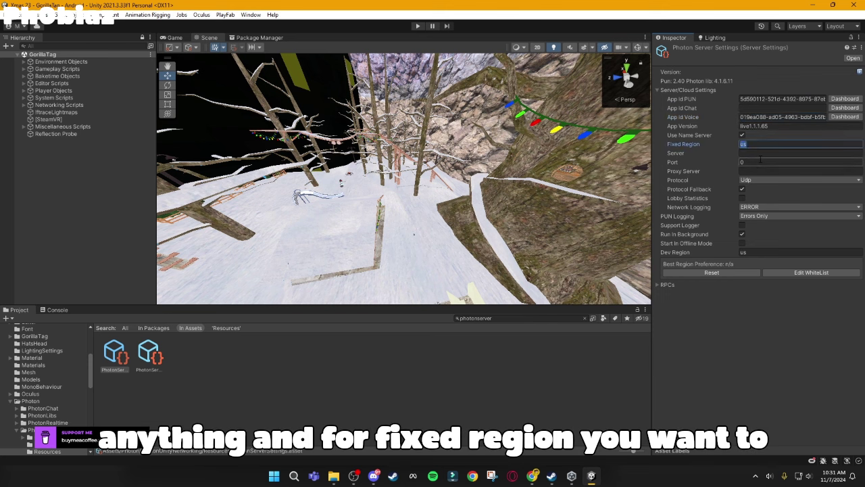
type("eu")
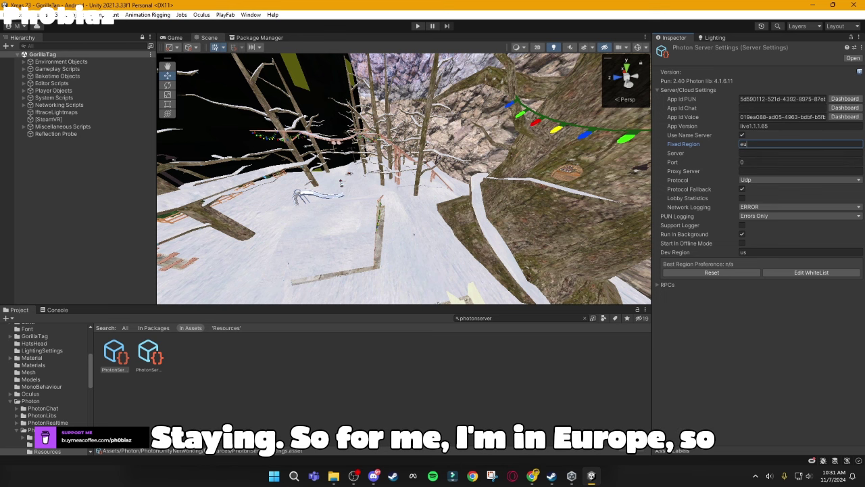
left_click(743, 252)
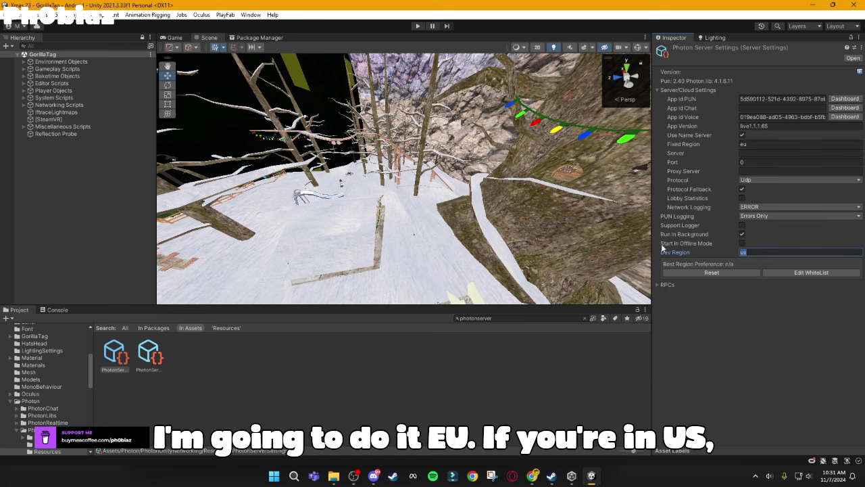
type("eu")
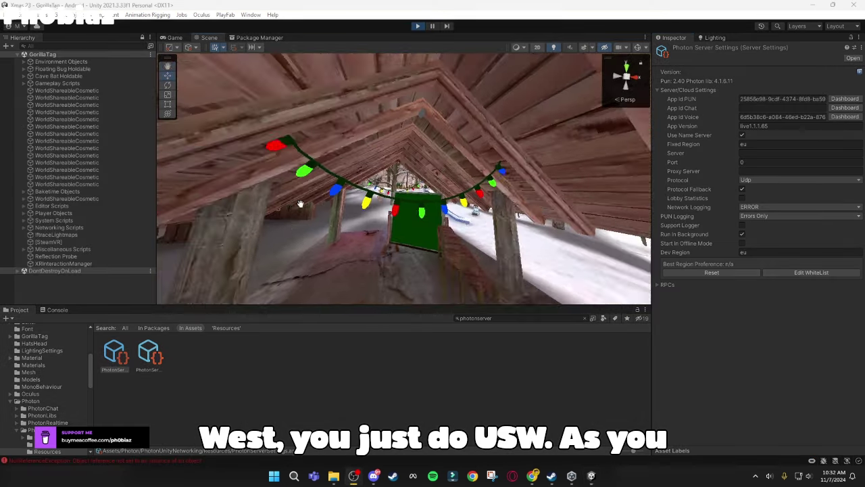
Step: Orbit the Scene view inside the shed and filter the Hierarchy by 'gorilla player'
left_click_drag(378, 203, 95, 112, "alt")
type("g")
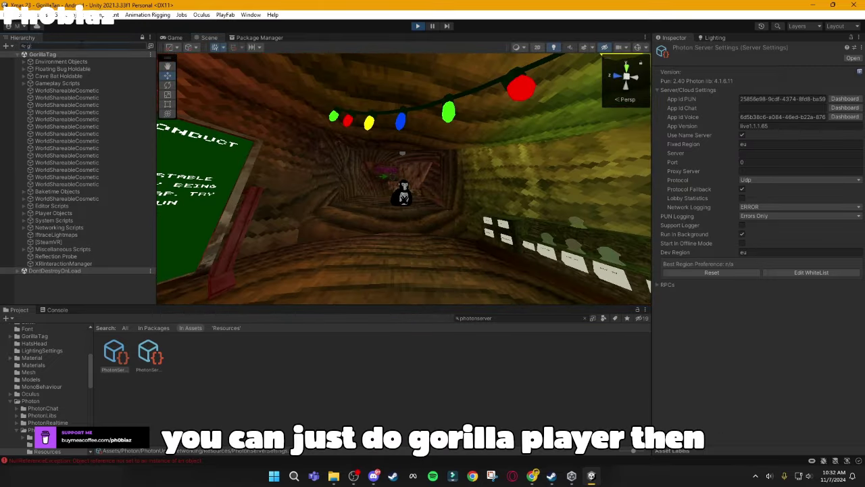
type("orilla player")
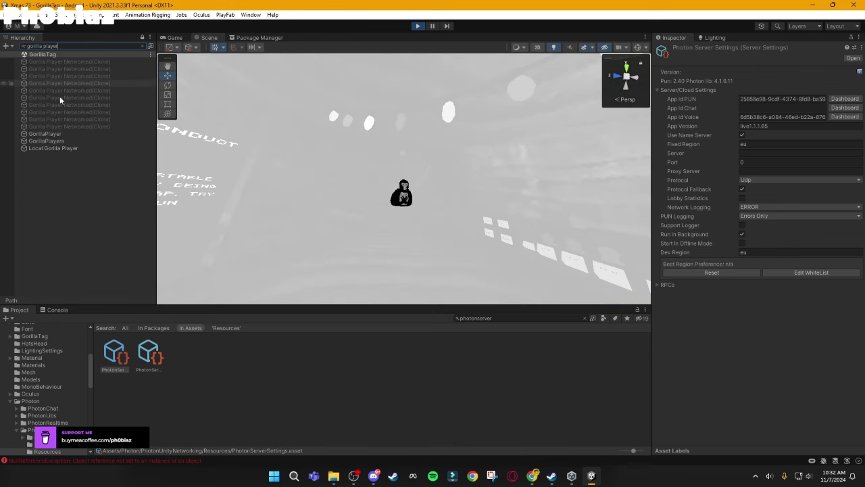
Step: Select GorillaPlayer and drag it out of the tunnel into the snowy forest beside the tree
left_click(61, 134)
left_click(149, 50)
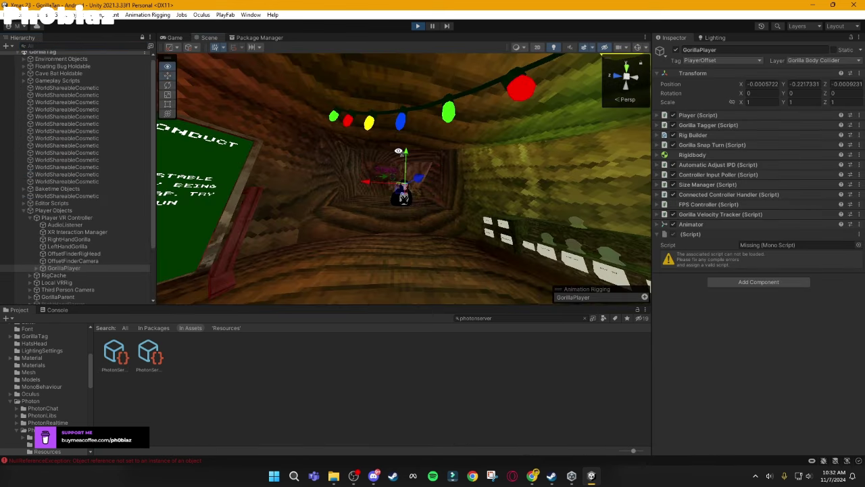
left_click_drag(392, 169, 317, 164, "alt")
left_click_drag(432, 171, 275, 183)
left_click_drag(275, 182, 386, 183, "alt")
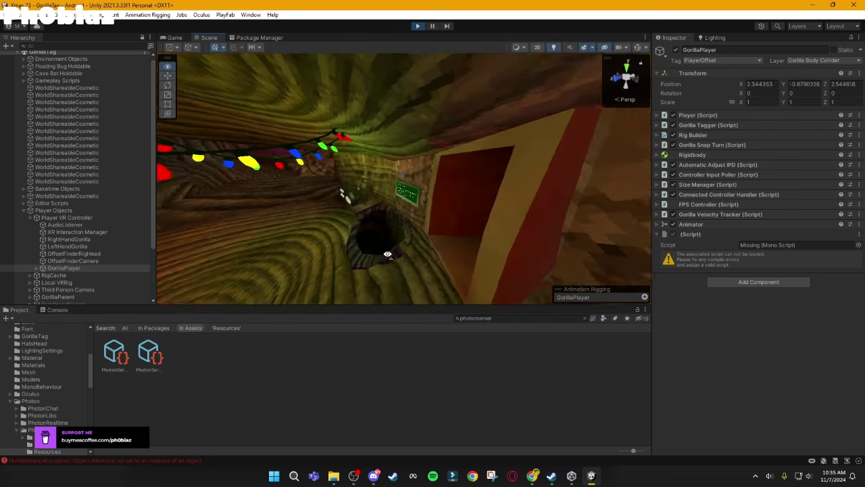
left_click_drag(387, 255, 797, 224, "alt")
left_click_drag(376, 220, 768, 168, "alt")
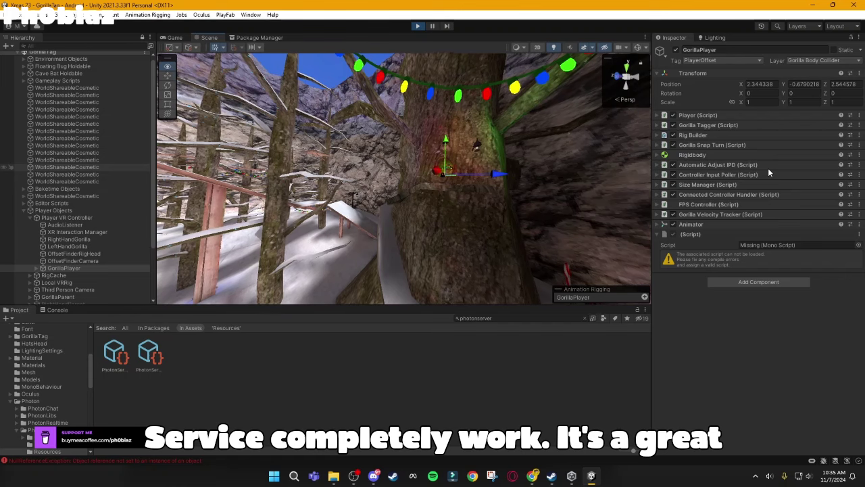
left_click(583, 348)
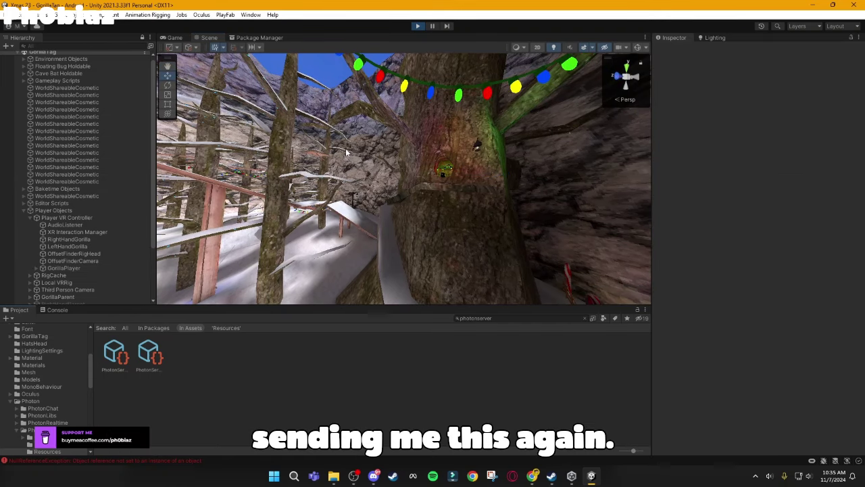
left_click_drag(345, 152, 408, 157, "alt")
right_click_drag(408, 152, 369, 188)
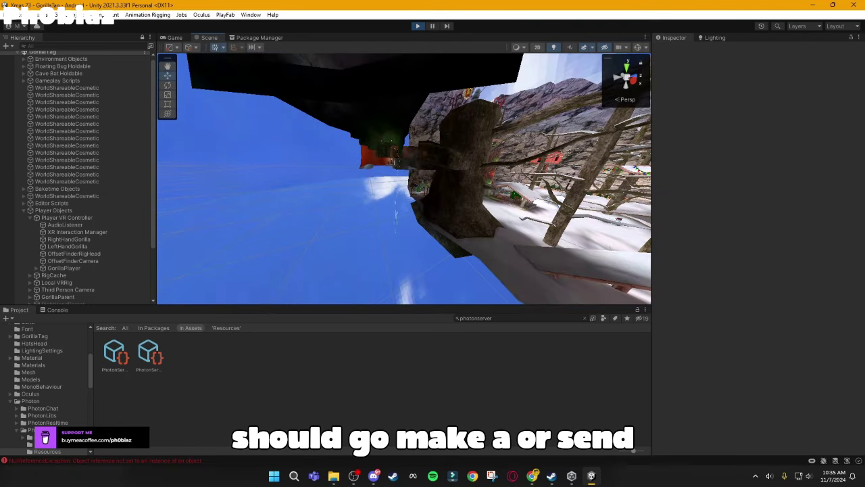
right_click_drag(406, 223, 272, 231)
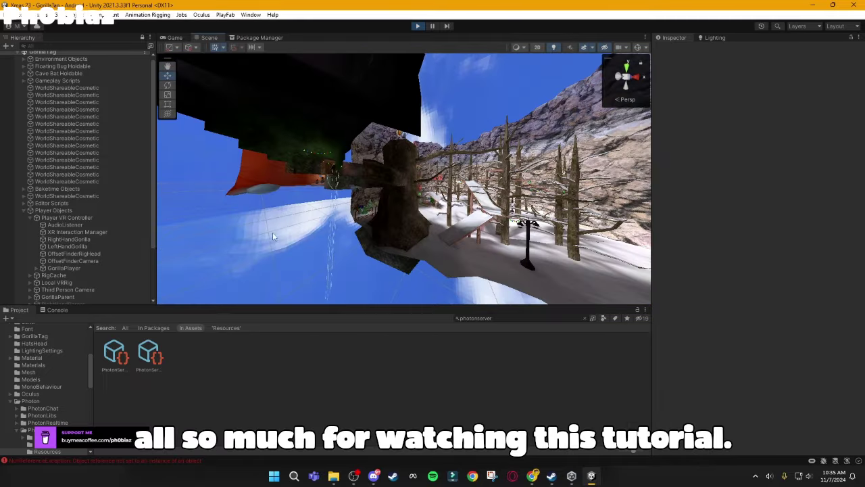